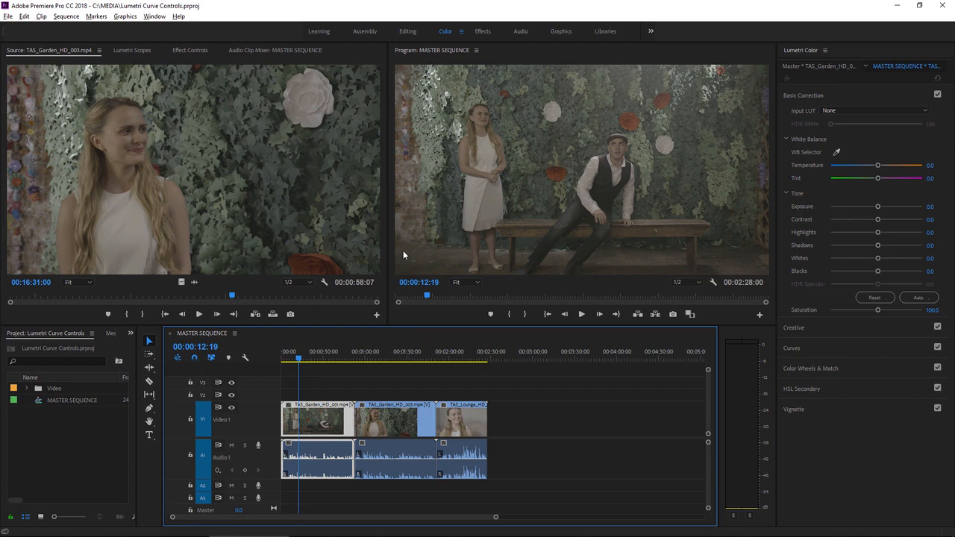
- Reset the Color workspace to its saved layout and display the Lumetri Scopes as a YC no Chroma waveform
left_click(462, 33)
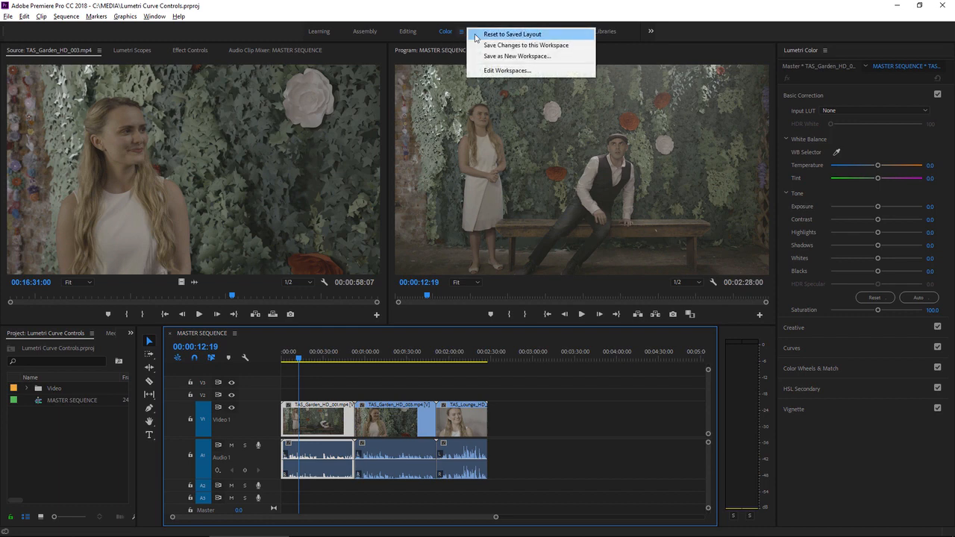
left_click(477, 35)
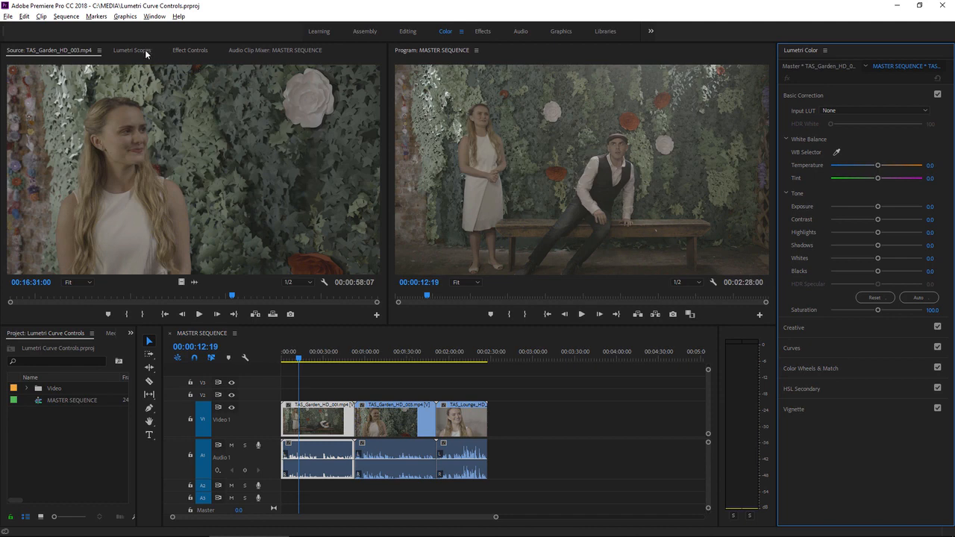
left_click(146, 51)
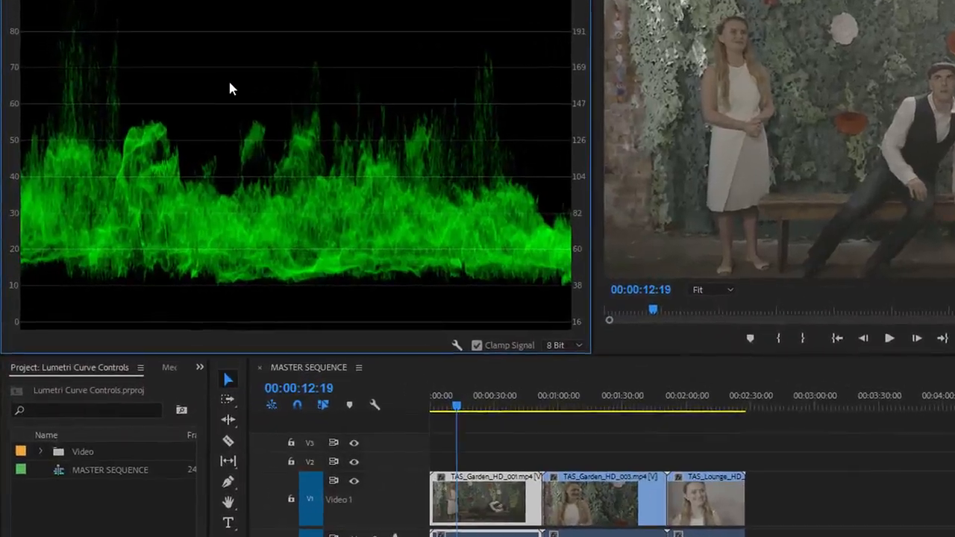
right_click(229, 83)
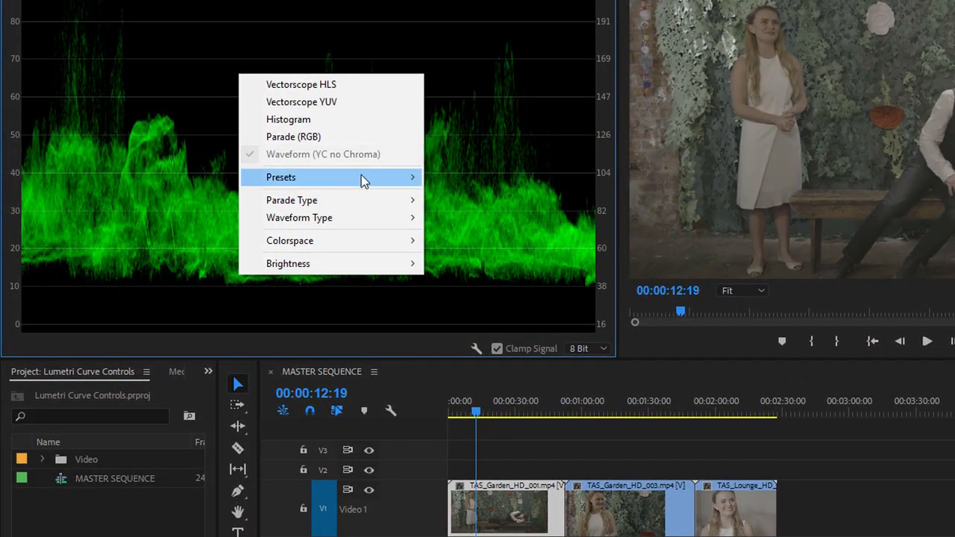
mouse_move(386, 227)
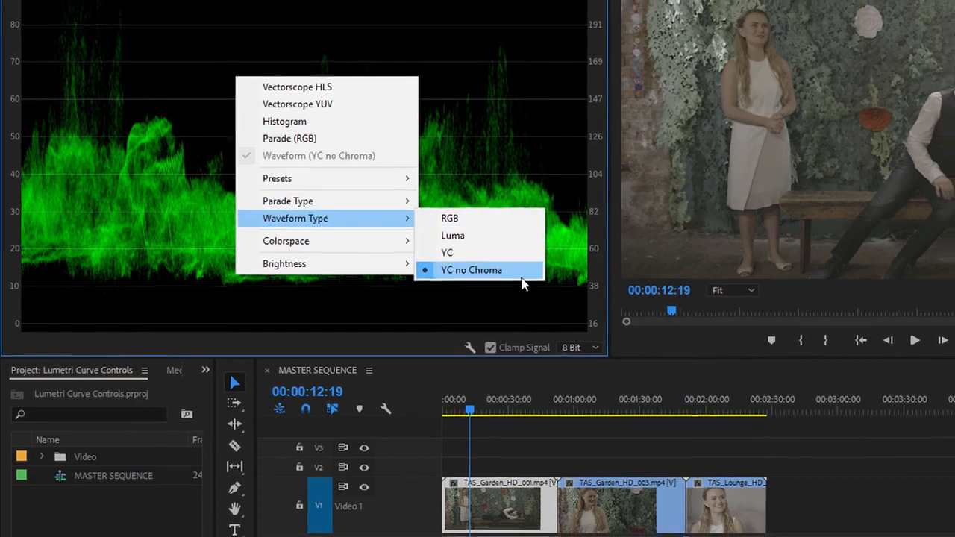
left_click(528, 276)
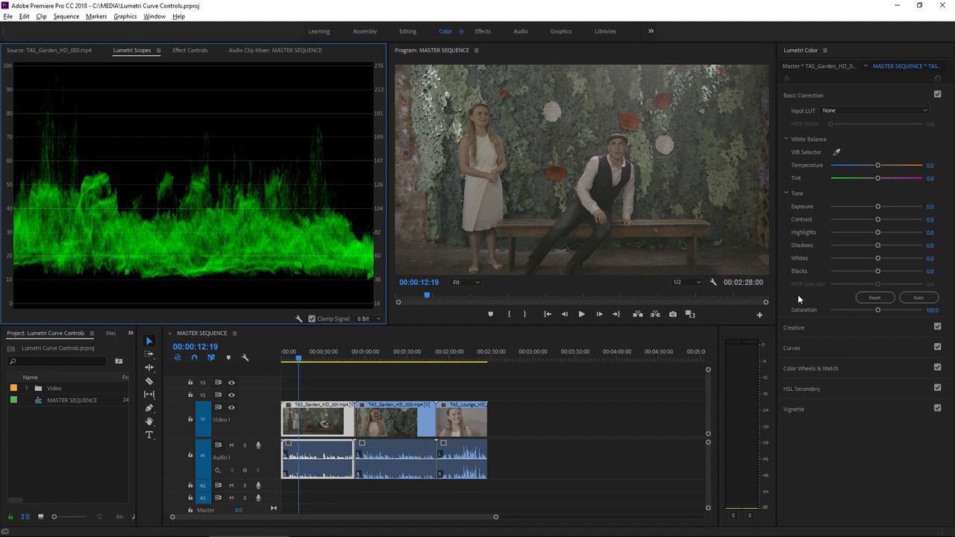
- Open the Lumetri Curves section and look through the red, green and blue RGB curves, returning to the luma curve
left_click(813, 346)
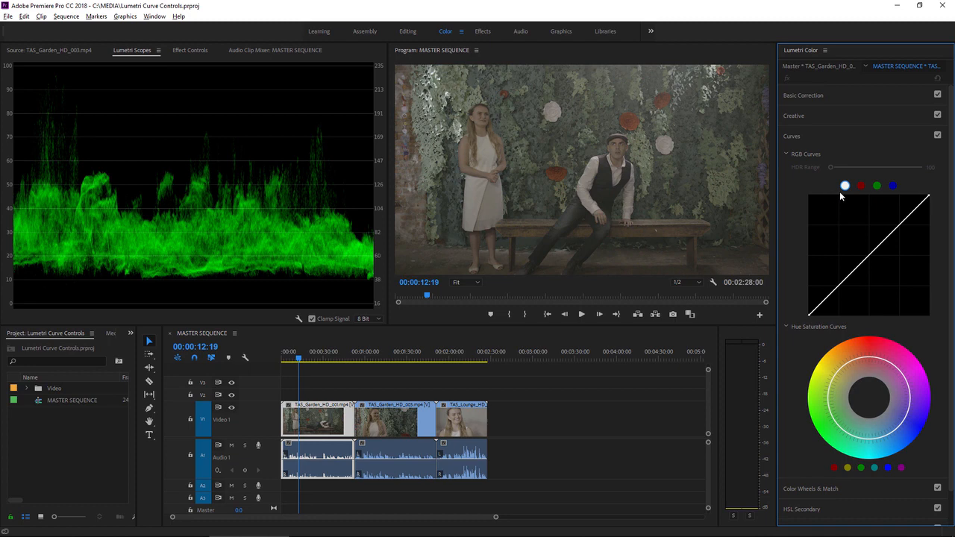
left_click(861, 185)
left_click(876, 186)
left_click(893, 186)
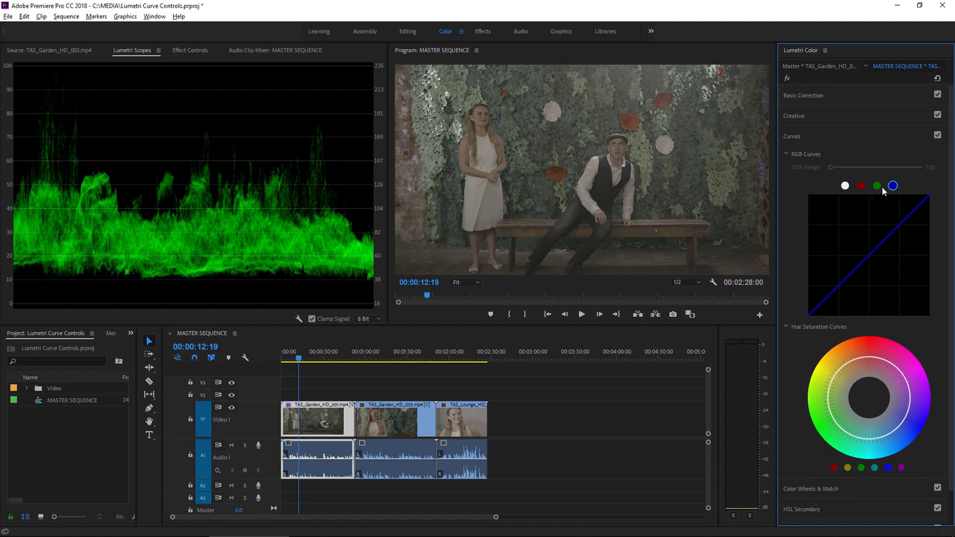
left_click(844, 185)
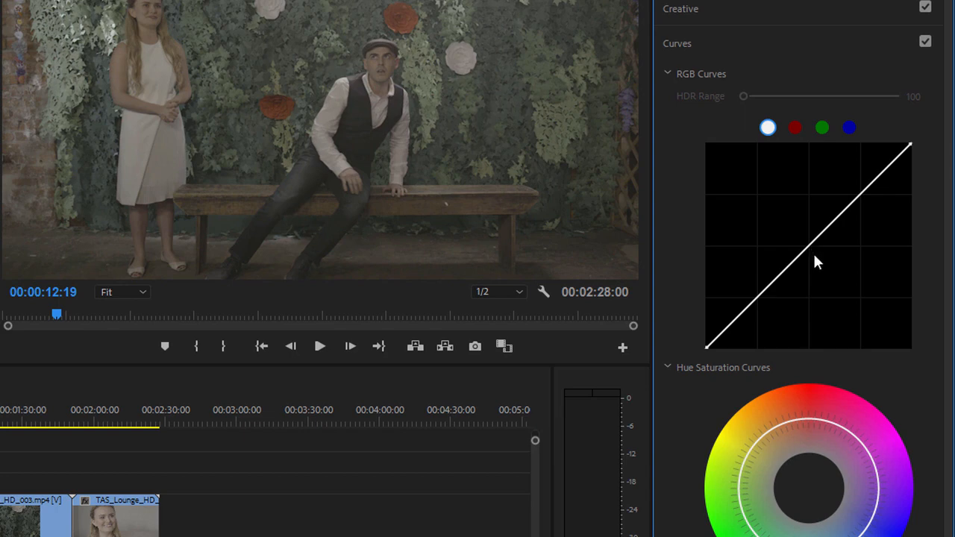
- Try pulling the middle of the luma curve down to darken the midtones, and reset the curve
left_click_drag(812, 247, 809, 300)
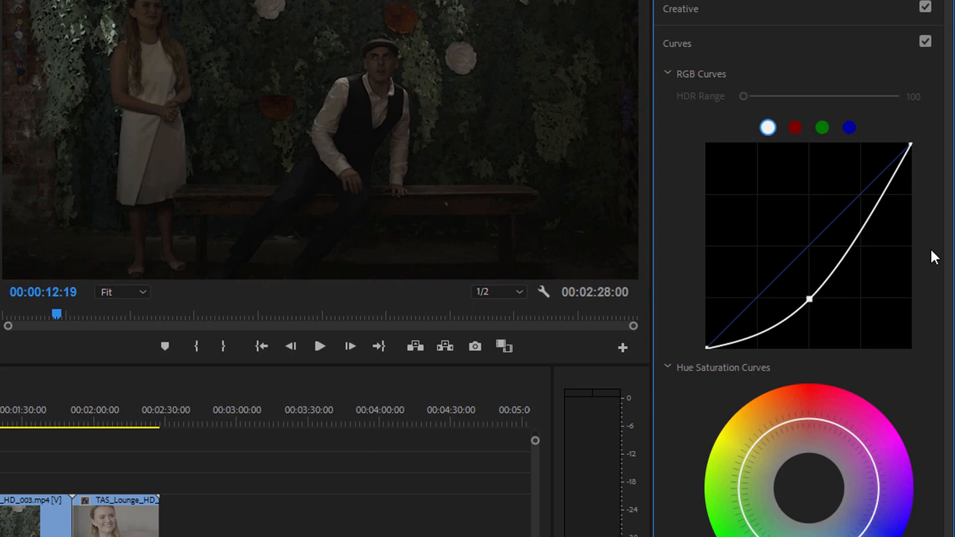
double_click(810, 302)
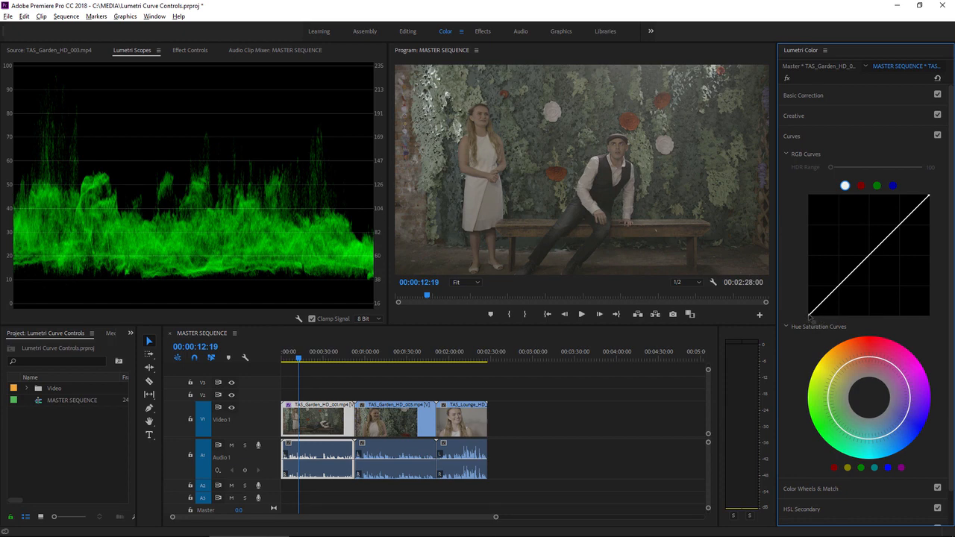
- Move the luma curve's black point and white point inward to stretch the clip's tonal range
left_click_drag(808, 316, 821, 317)
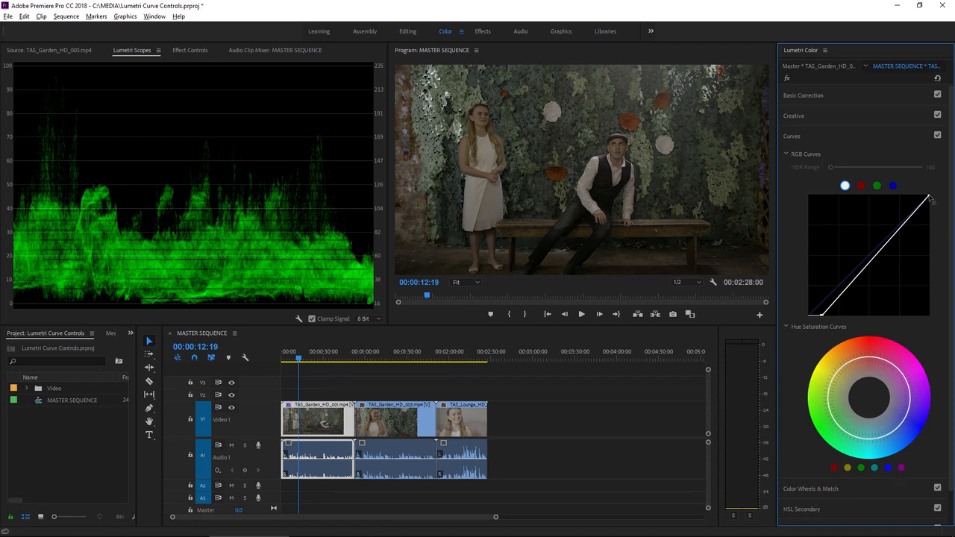
left_click_drag(928, 197, 909, 195)
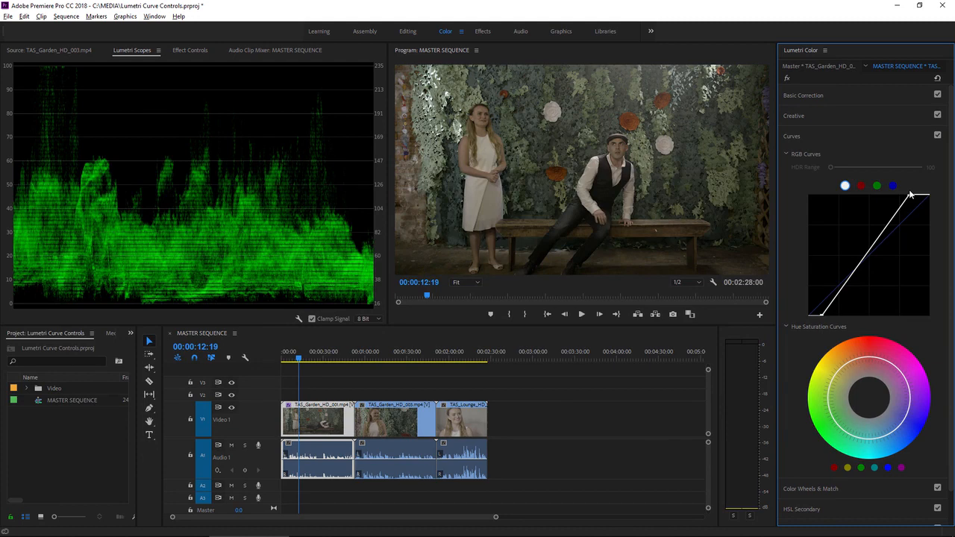
left_click_drag(909, 194, 894, 195)
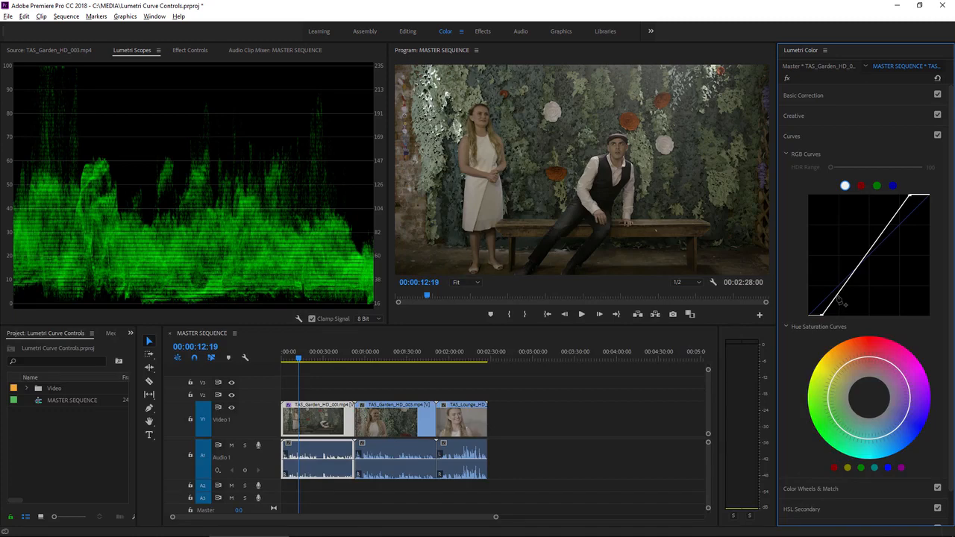
- Shape the luma curve into an S with a lowered shadow point and raised highlight point, comparing with Curves off and on
left_click_drag(836, 297, 839, 296)
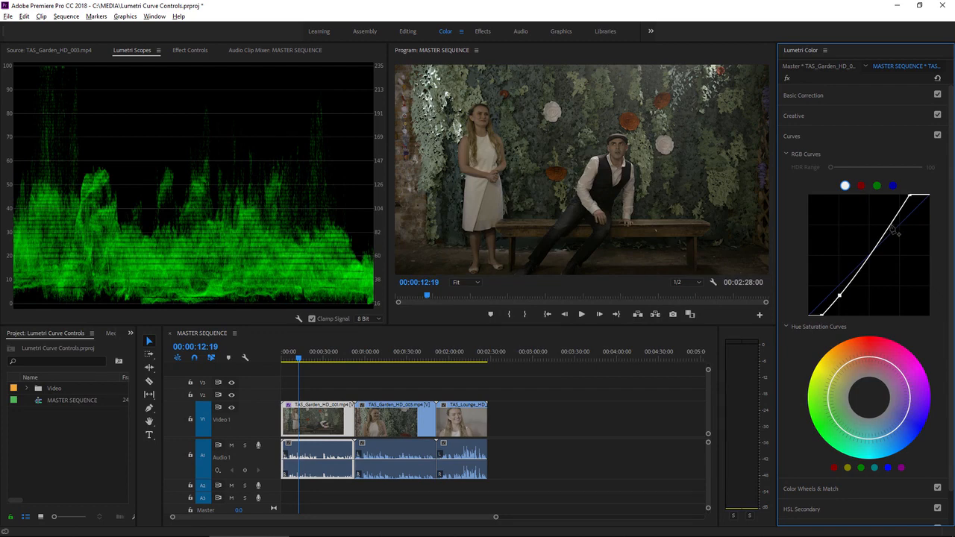
left_click_drag(891, 226, 879, 221)
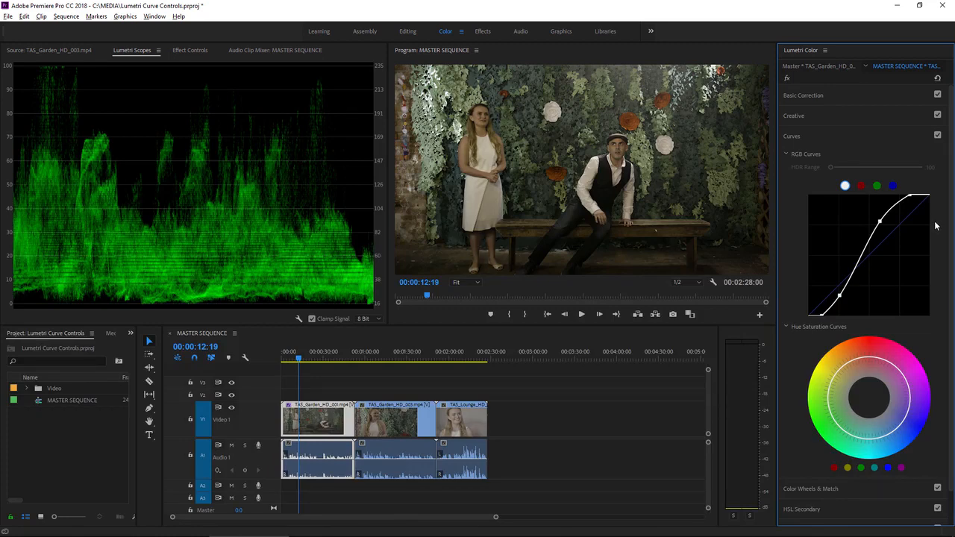
left_click(937, 136)
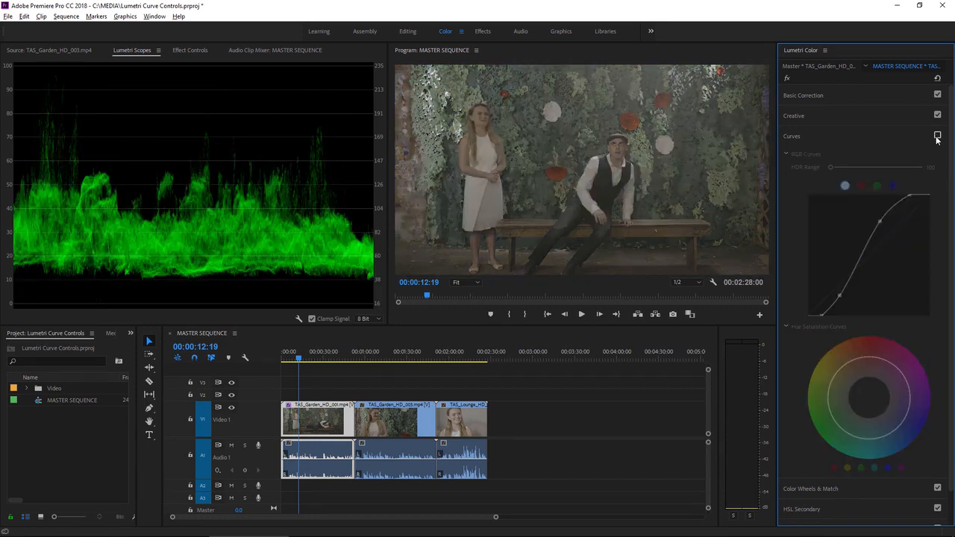
left_click(936, 136)
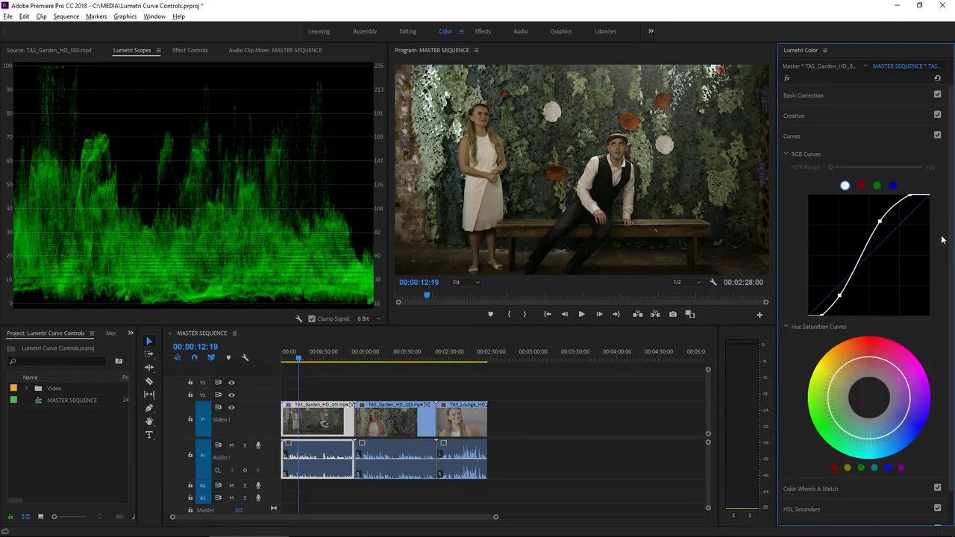
- Copy the Lumetri Color effect from the TAS_Garden_HD_001.mp4 clip and paste it onto the other two timeline clips
left_click(203, 52)
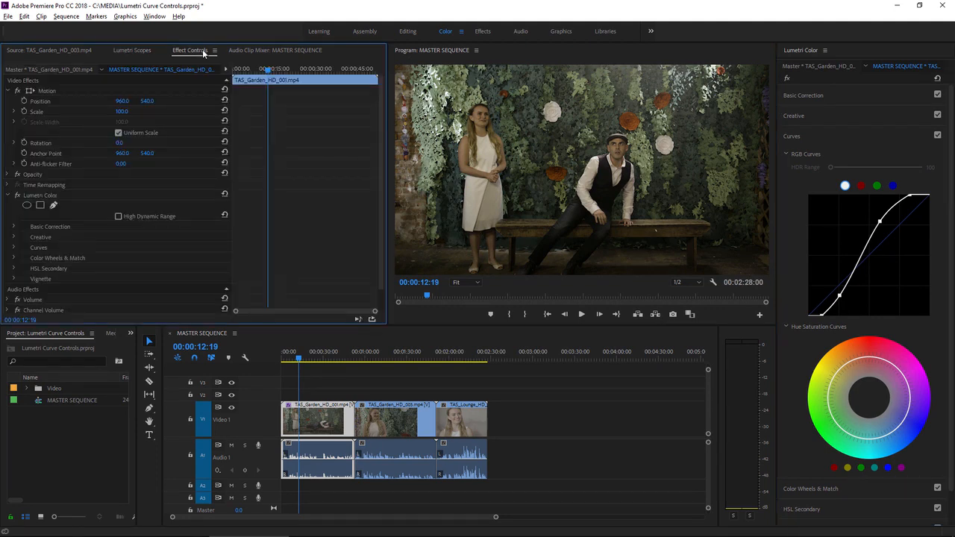
left_click(43, 196)
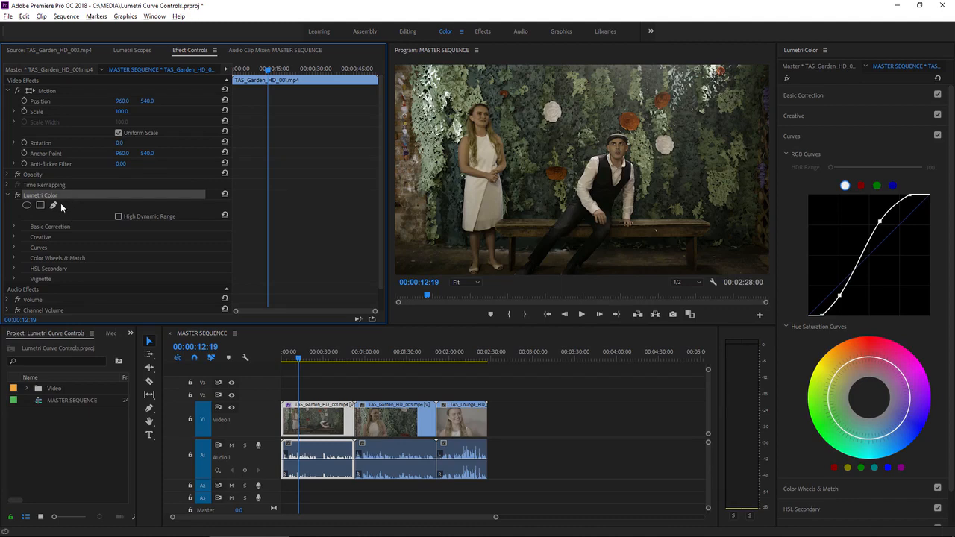
right_click(57, 196)
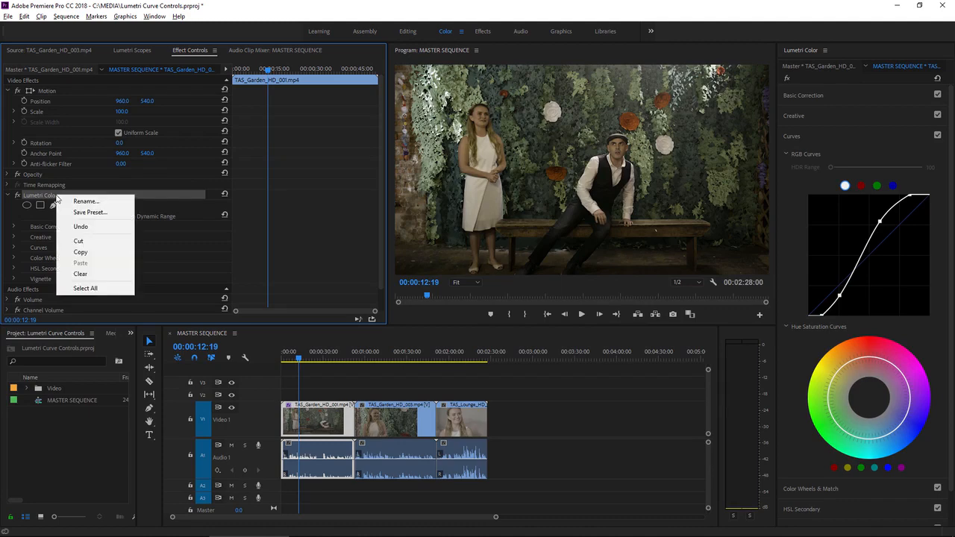
left_click(80, 253)
left_click_drag(381, 383, 497, 463)
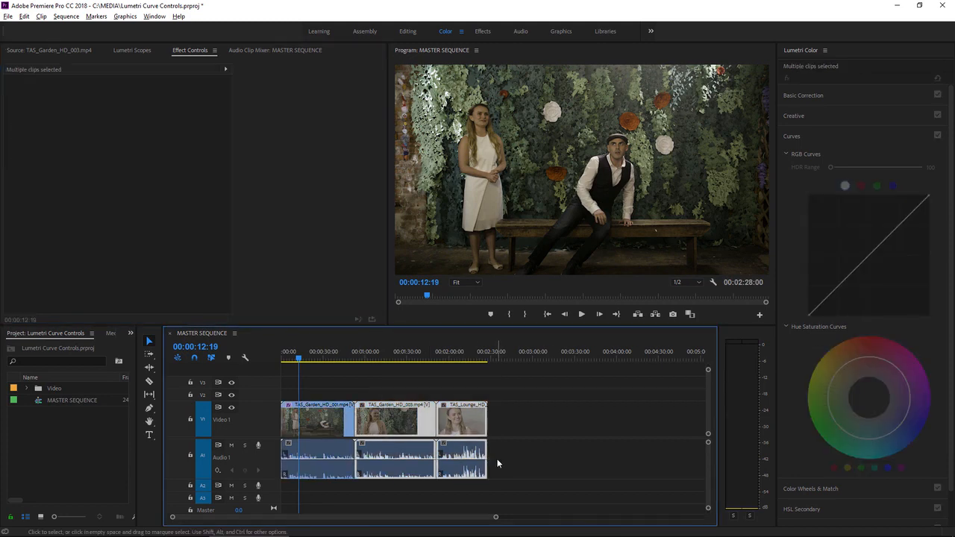
- Preview the pasted grade on the second and third clips and show the Lumetri Scopes for the lounge shot
left_click(392, 361)
left_click_drag(392, 361, 390, 359)
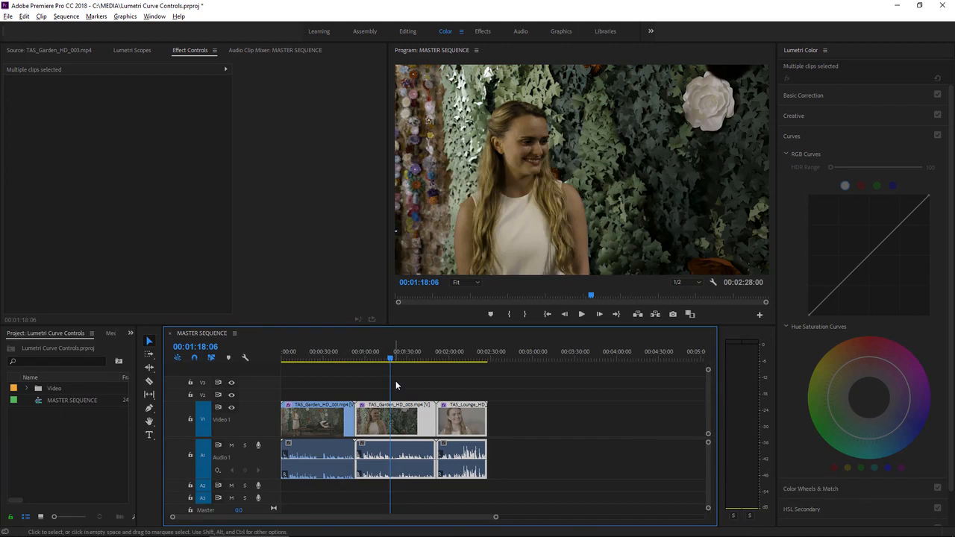
left_click(455, 360)
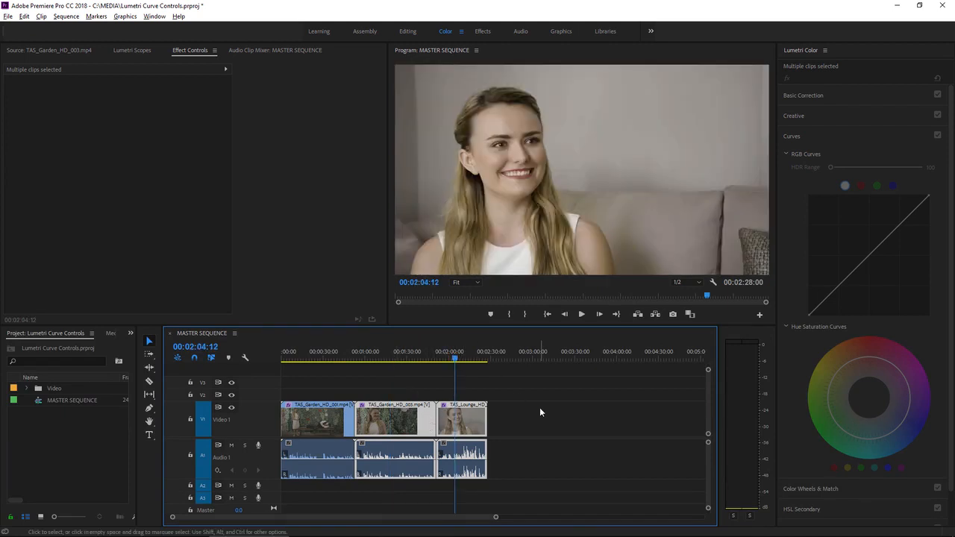
left_click(248, 217)
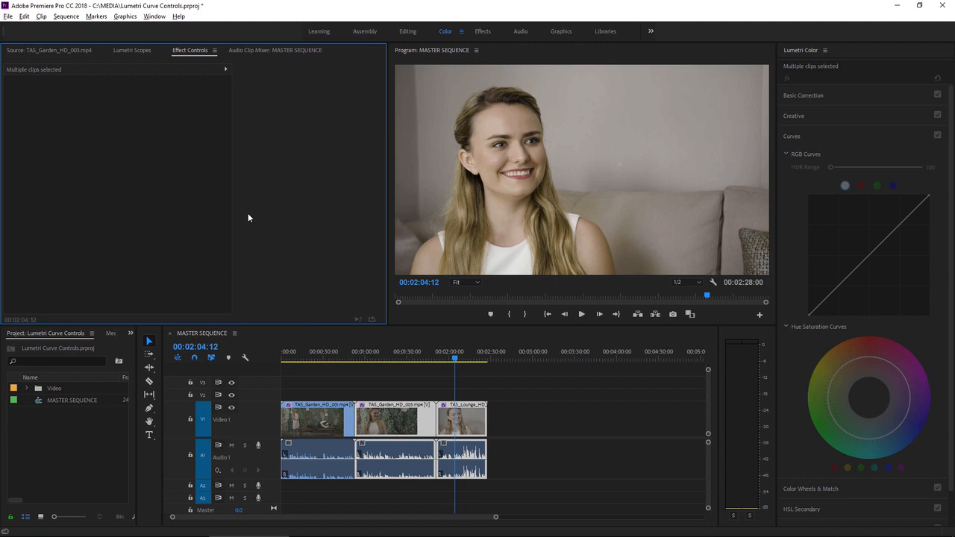
left_click(131, 49)
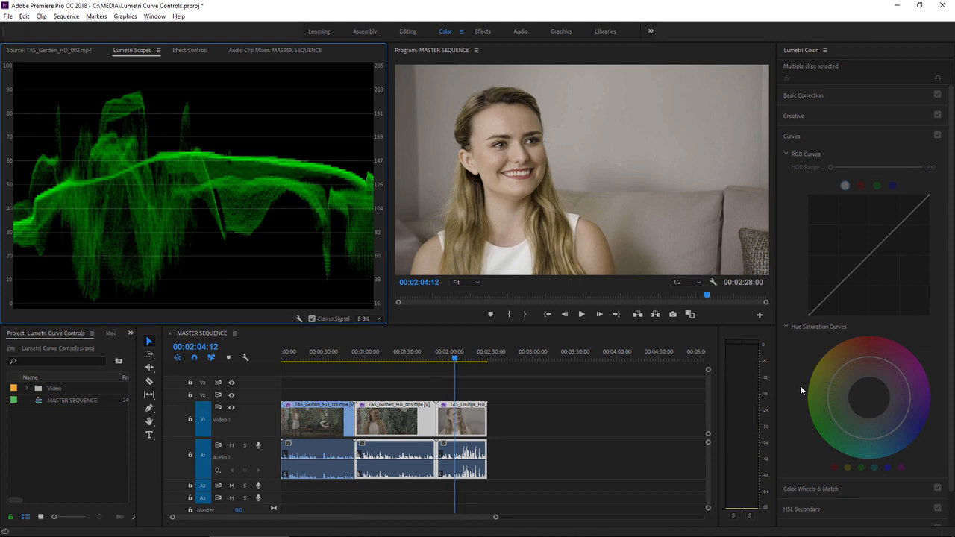
- On the lounge clip's red curve, anchor the shadows and highlights with control points and raise the midpoint slightly to warm the midtones
left_click(511, 420)
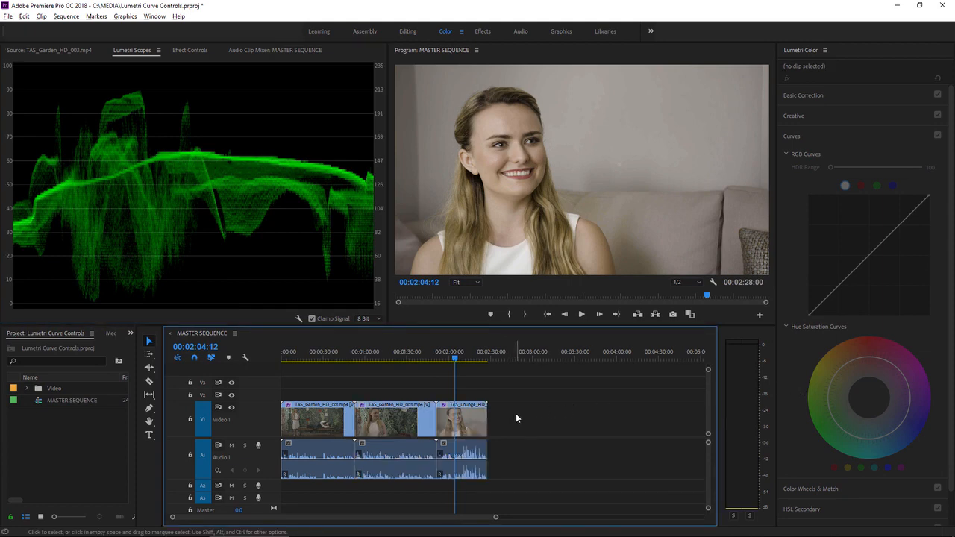
left_click(462, 432)
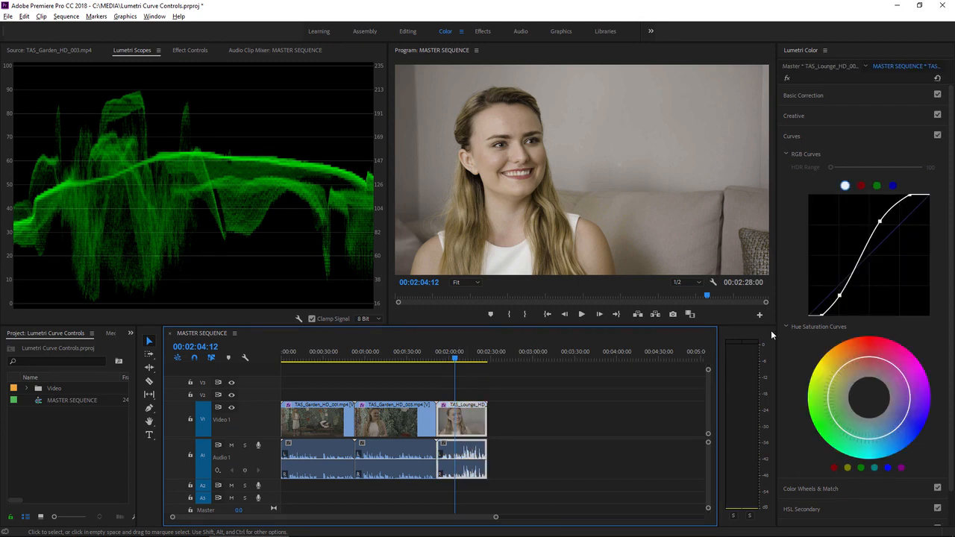
left_click(861, 185)
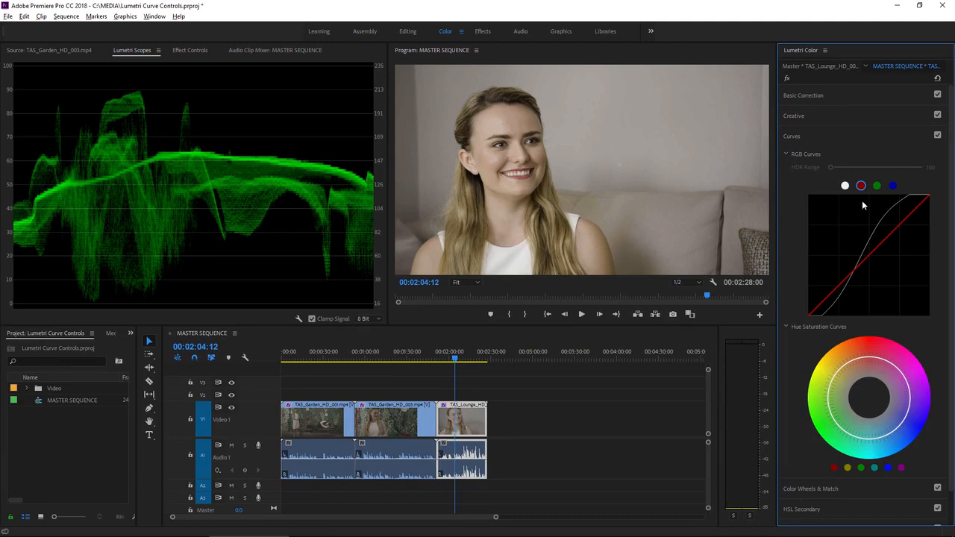
left_click_drag(869, 255, 868, 251)
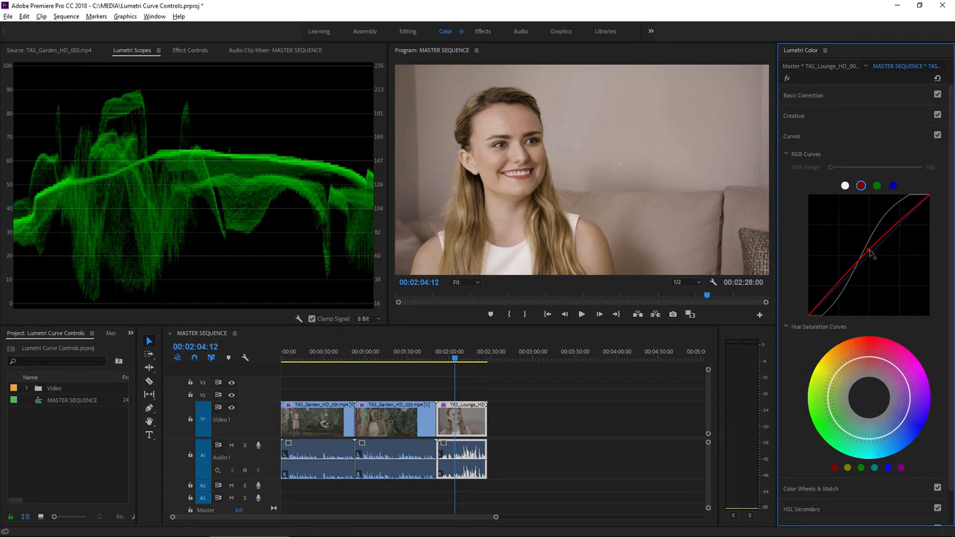
left_click(870, 254, "ctrl")
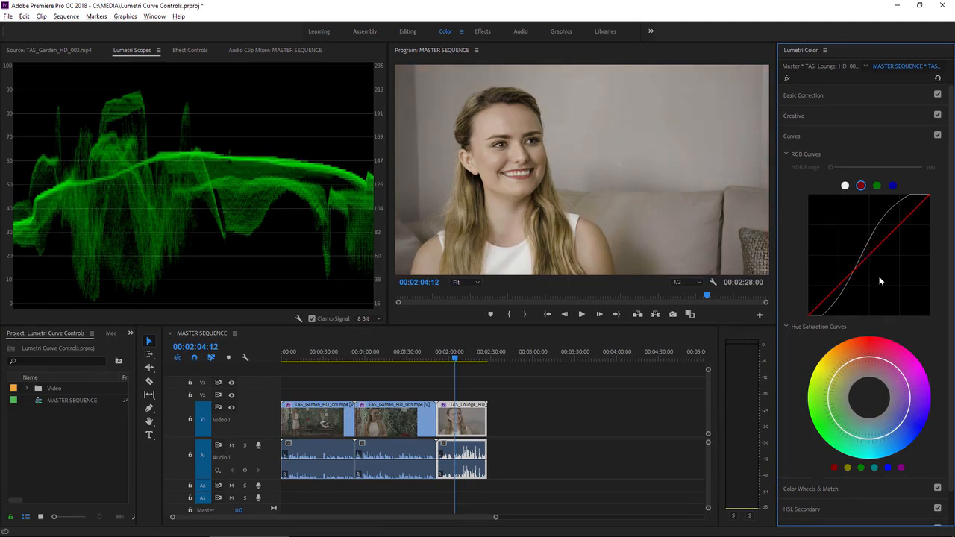
left_click(839, 286)
left_click(899, 226)
left_click_drag(871, 257, 870, 253)
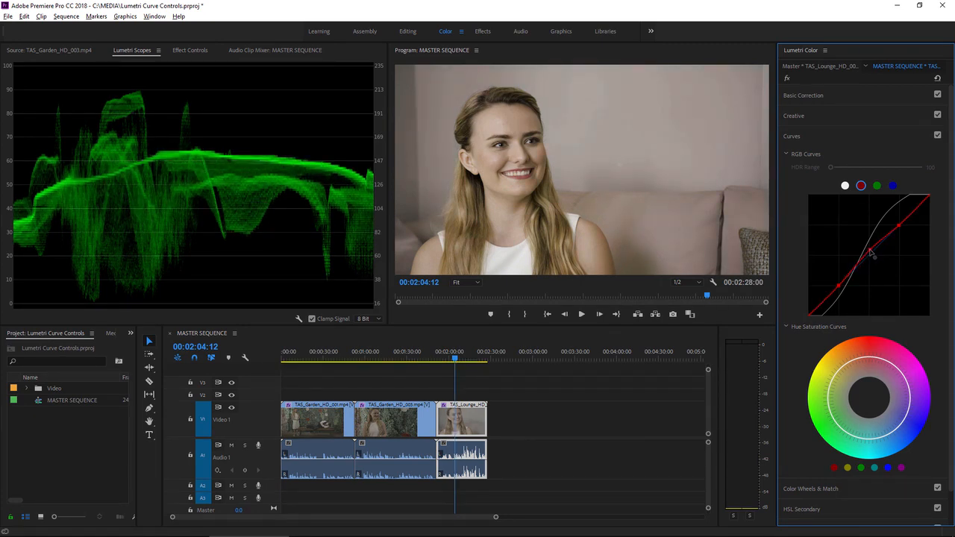
left_click_drag(870, 253, 869, 248)
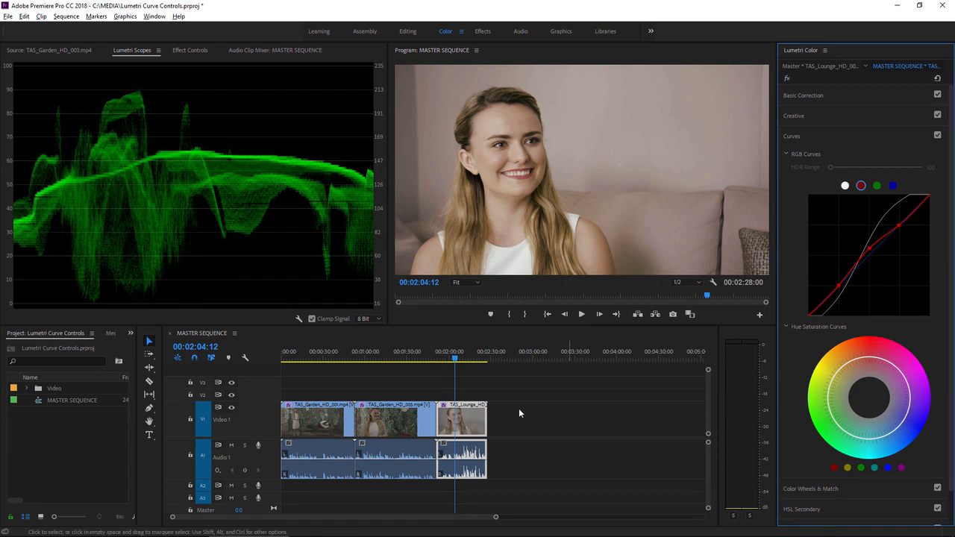
- On the TAS_Garden_HD_003.mp4 clip at 00:01:19:00, add green points to the Hue Saturation curve and pull the green outward to boost its saturation
left_click(392, 359)
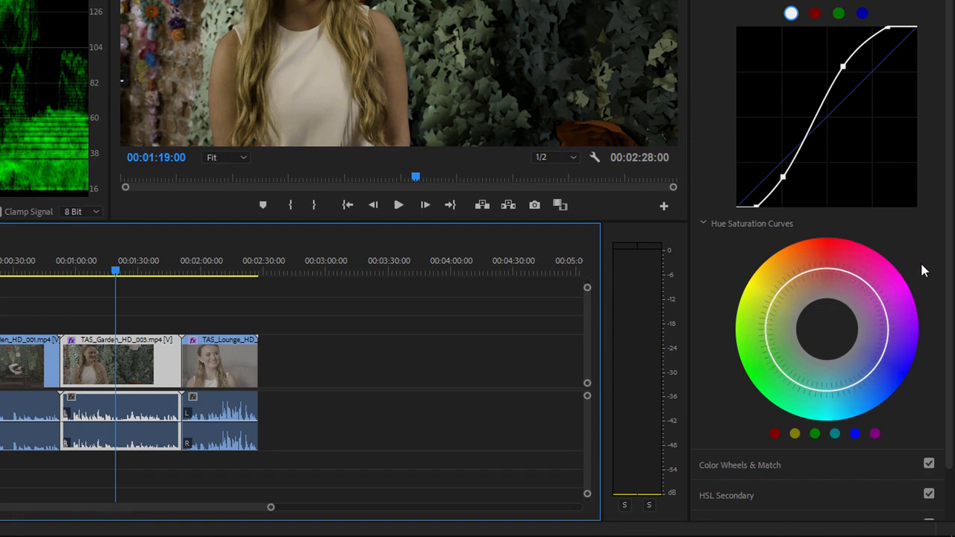
left_click(815, 439)
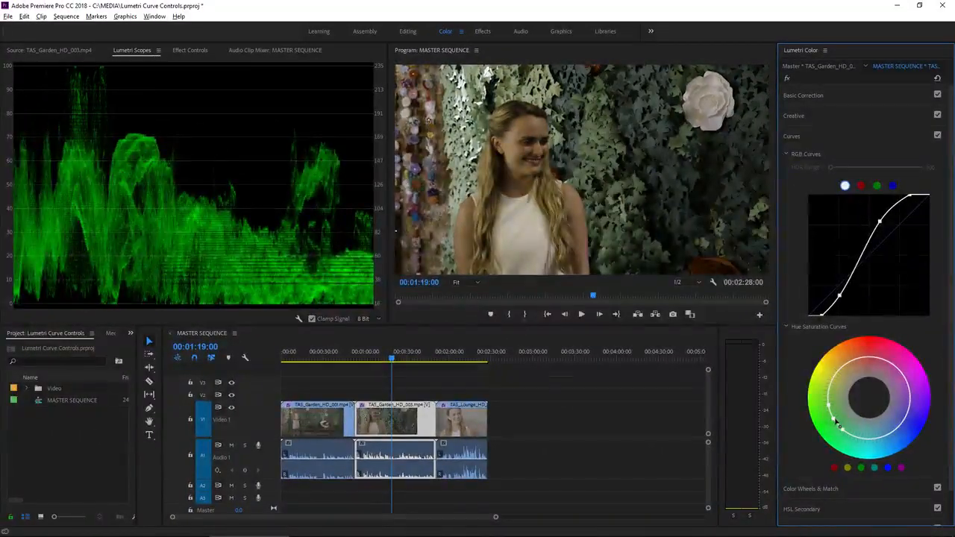
left_click_drag(834, 420, 823, 425)
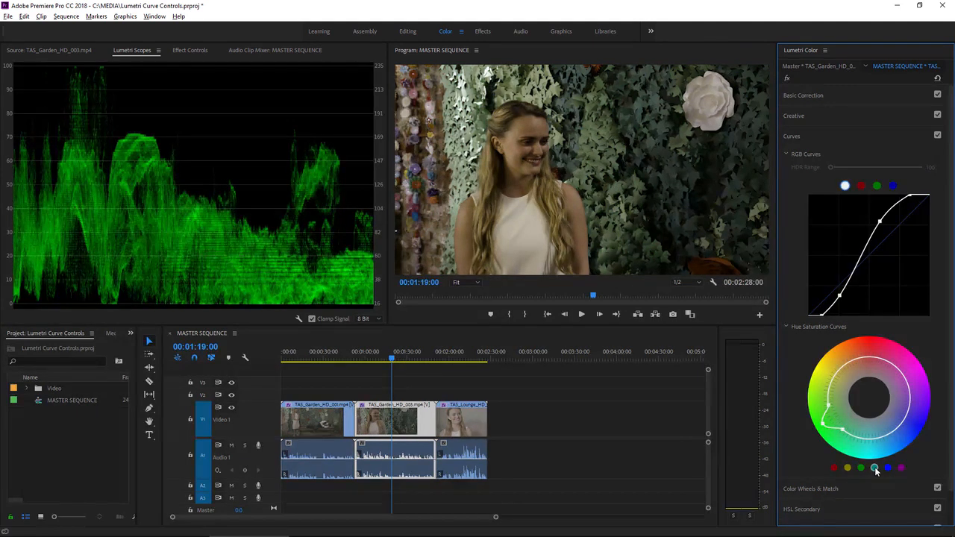
- Extend the Hue Saturation boost into the cyan and yellow-green hues, and compare the result with Curves off and on
left_click(874, 468)
left_click_drag(856, 440, 822, 403)
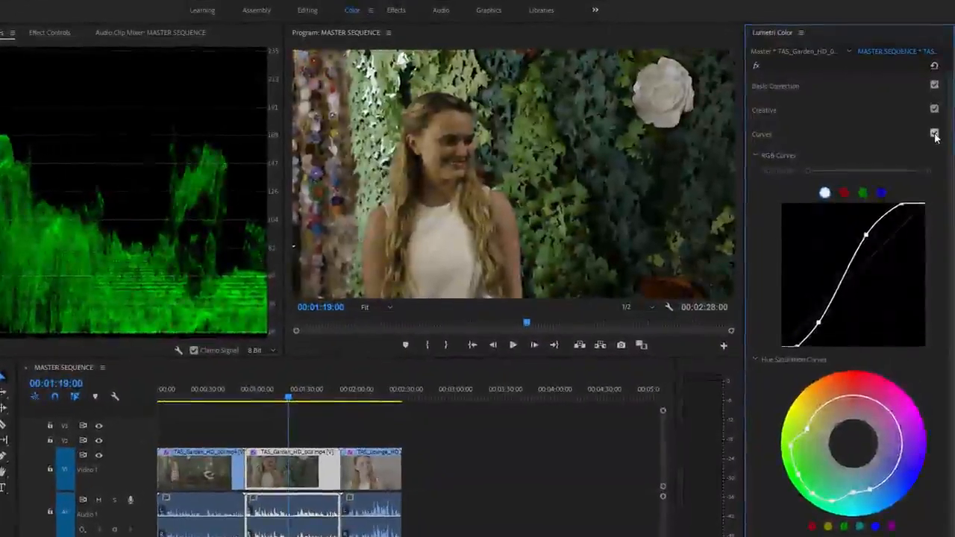
left_click(936, 135)
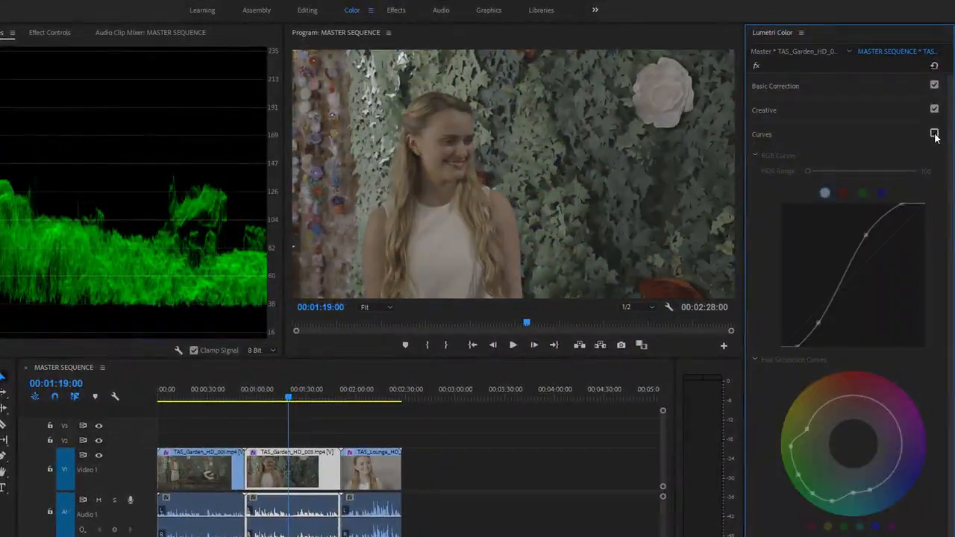
left_click(935, 134)
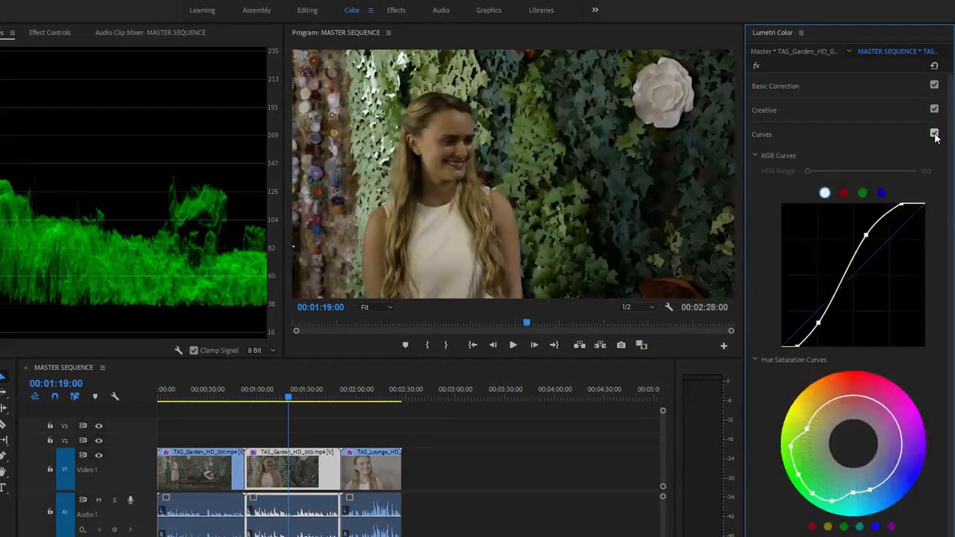